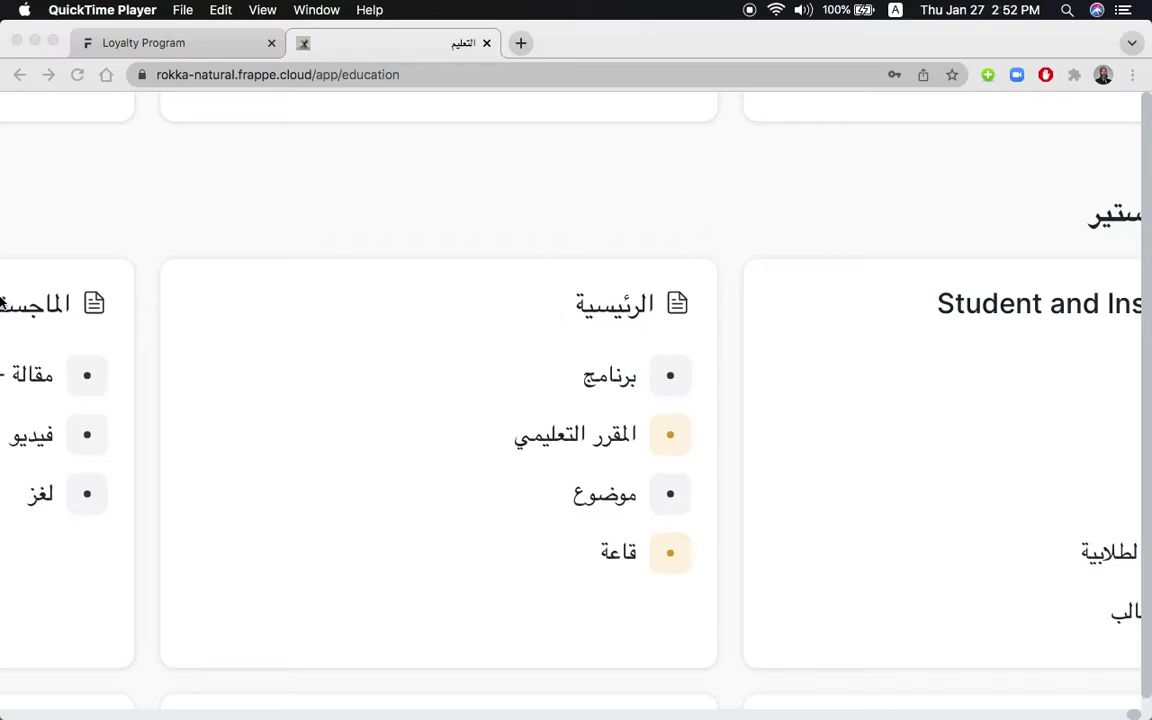
# View the English image of the Education module sections in Preview, return to Chrome and look through the Program (برنامج) list.
pyautogui.click(16, 426)
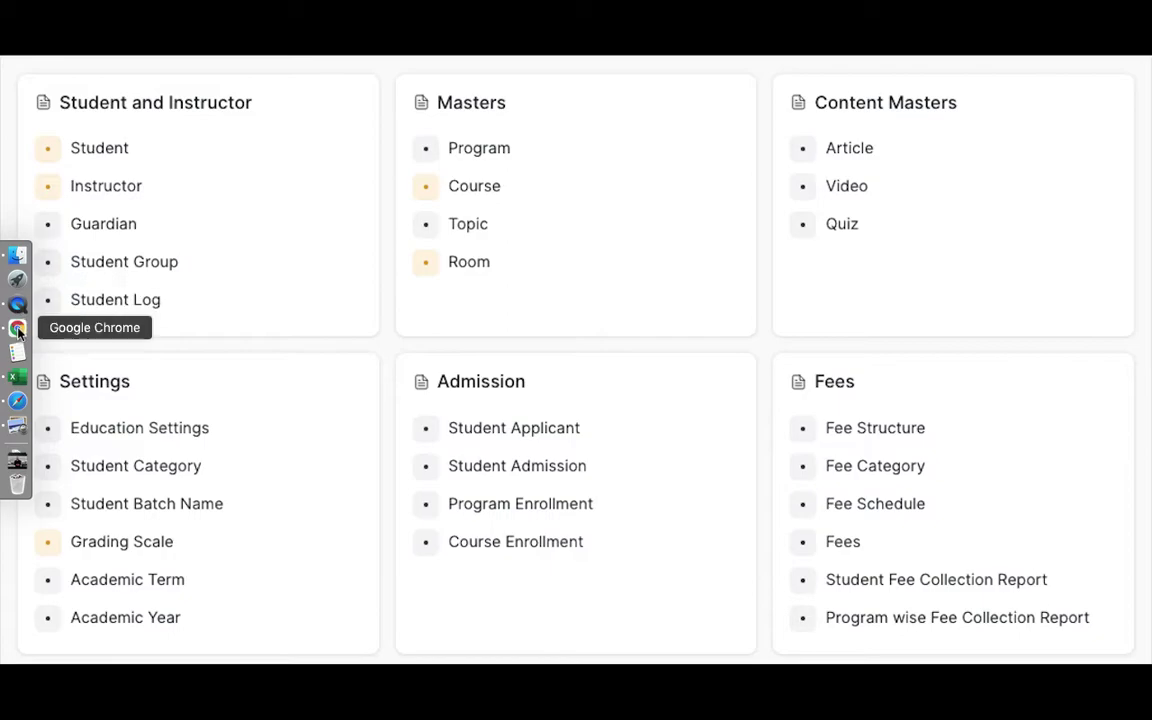
pyautogui.click(18, 327)
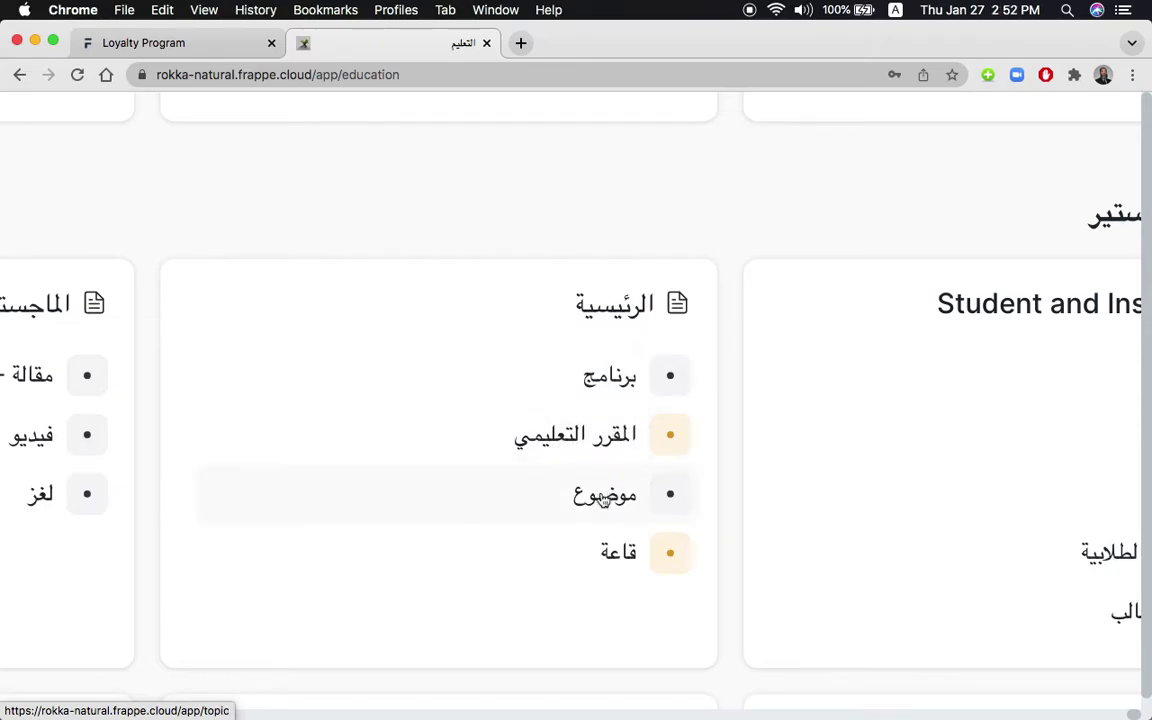
pyautogui.click(625, 383)
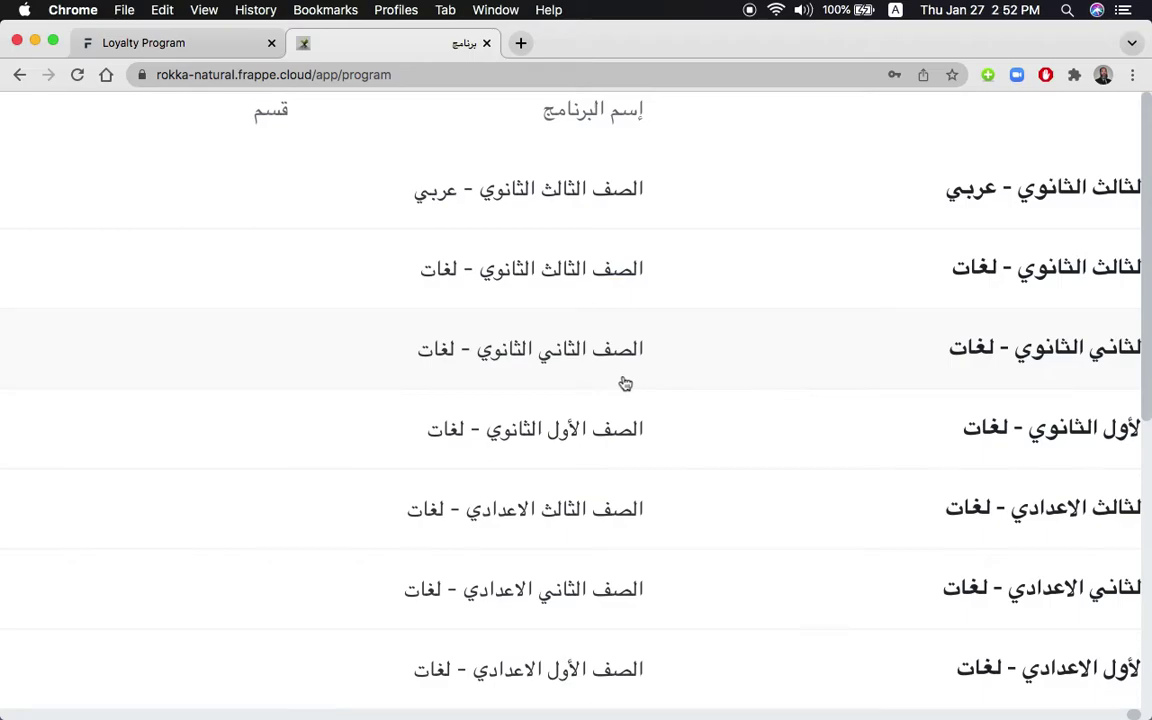
pyautogui.scroll(-5, 625, 383)
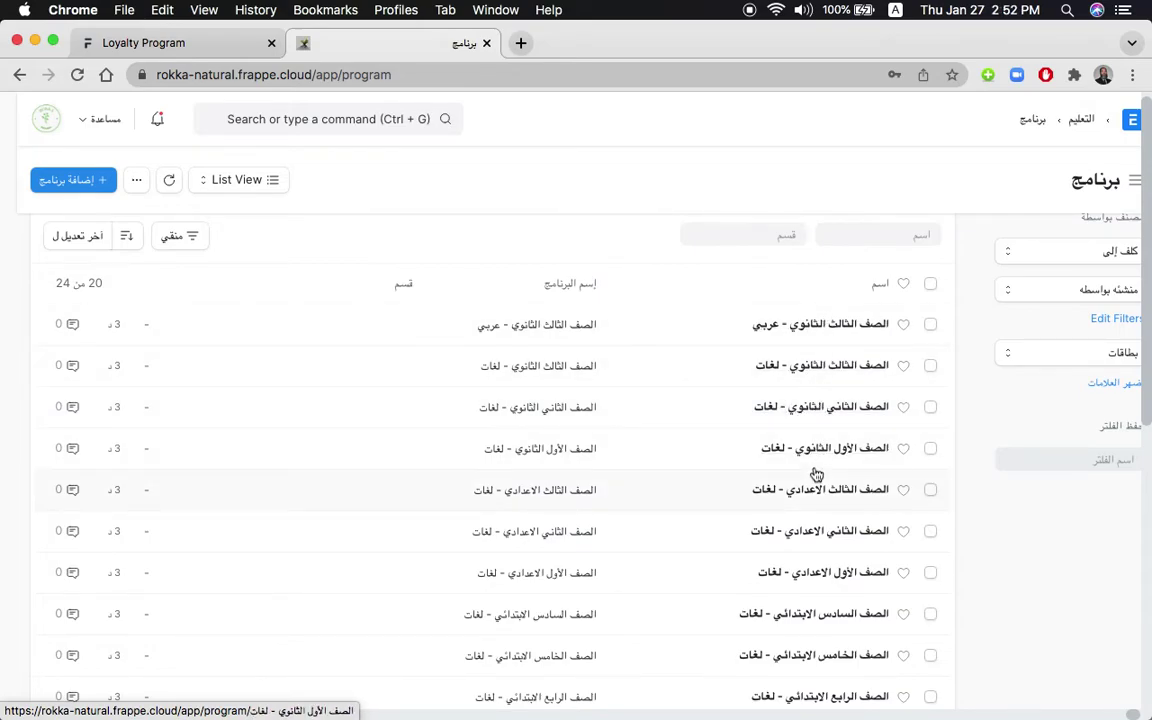
pyautogui.scroll(-3, 815, 476)
pyautogui.scroll(3, 815, 476)
# Filter the program list by the name "ثالث".
pyautogui.click(871, 246)
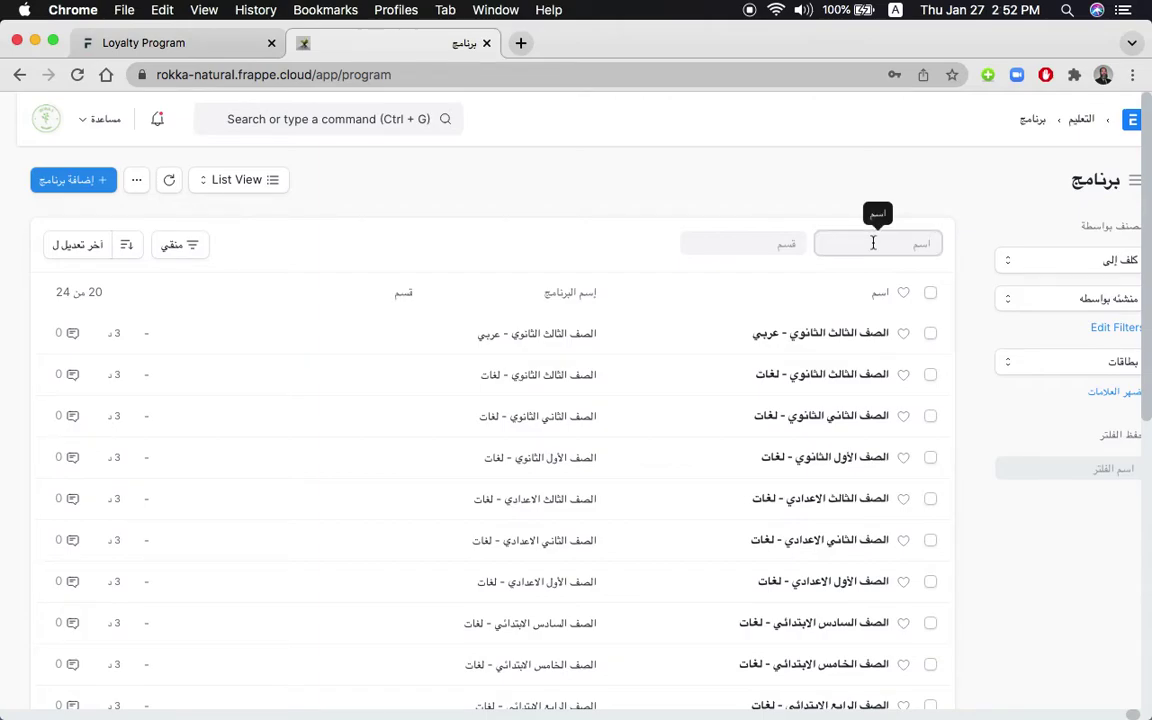
pyautogui.write('e')
pyautogui.press('BackSpace')
pyautogui.press('BackSpace')
pyautogui.press('BackSpace')
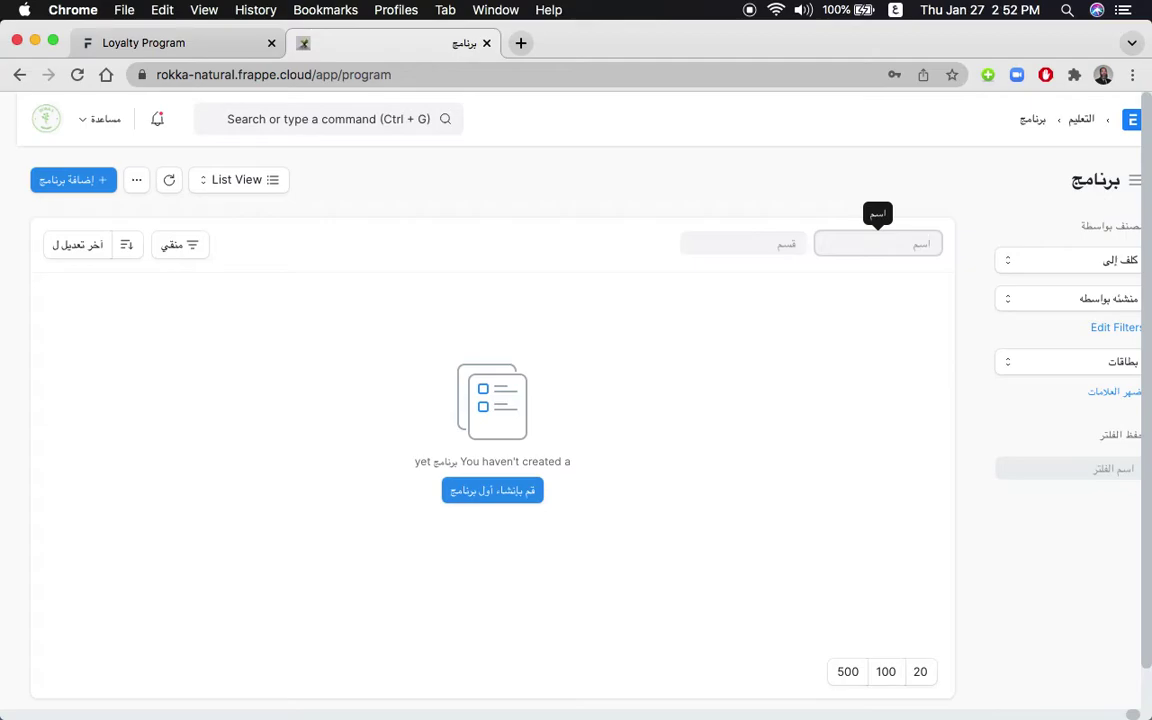
pyautogui.write('ش')
pyautogui.write('الث')
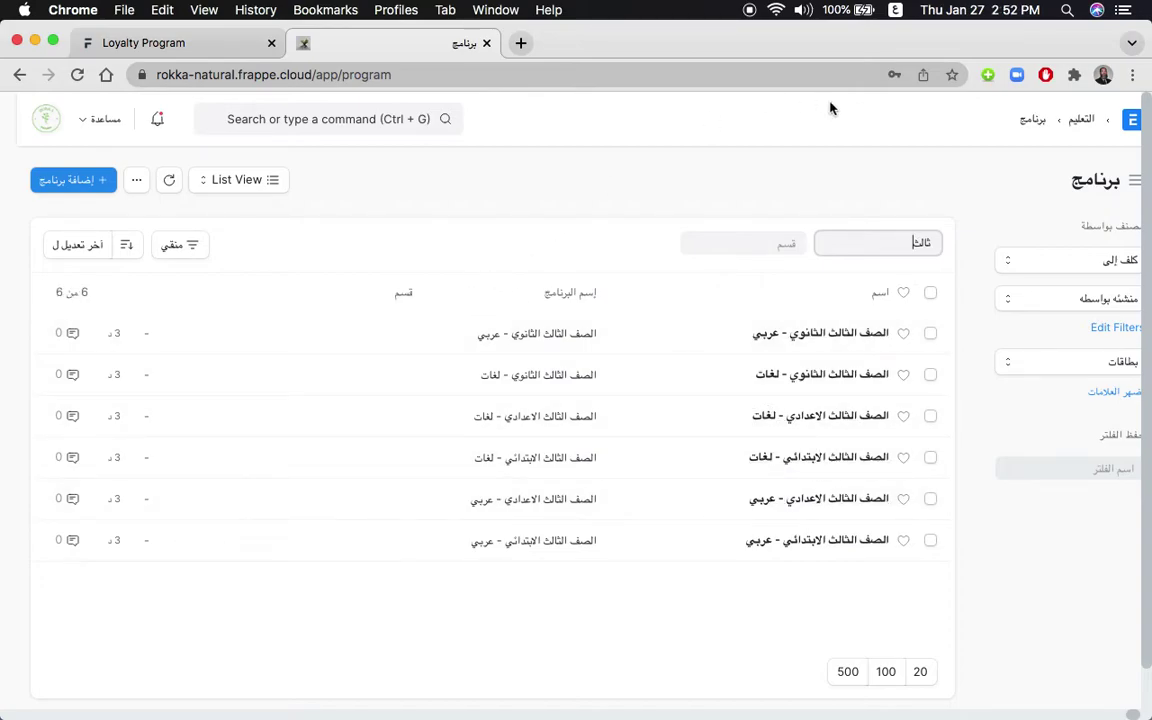
# Return to the Education module and open a new student applicant form from the Admission (القبول) section.
pyautogui.click(1083, 122)
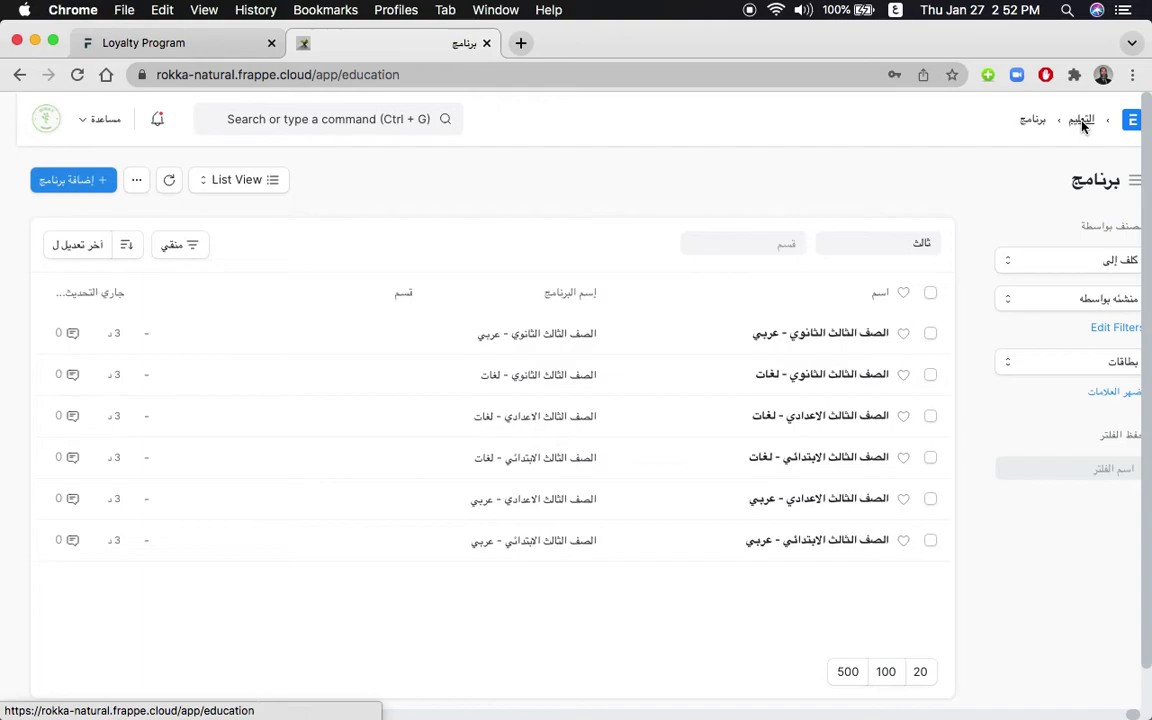
pyautogui.scroll(-3, 716, 438)
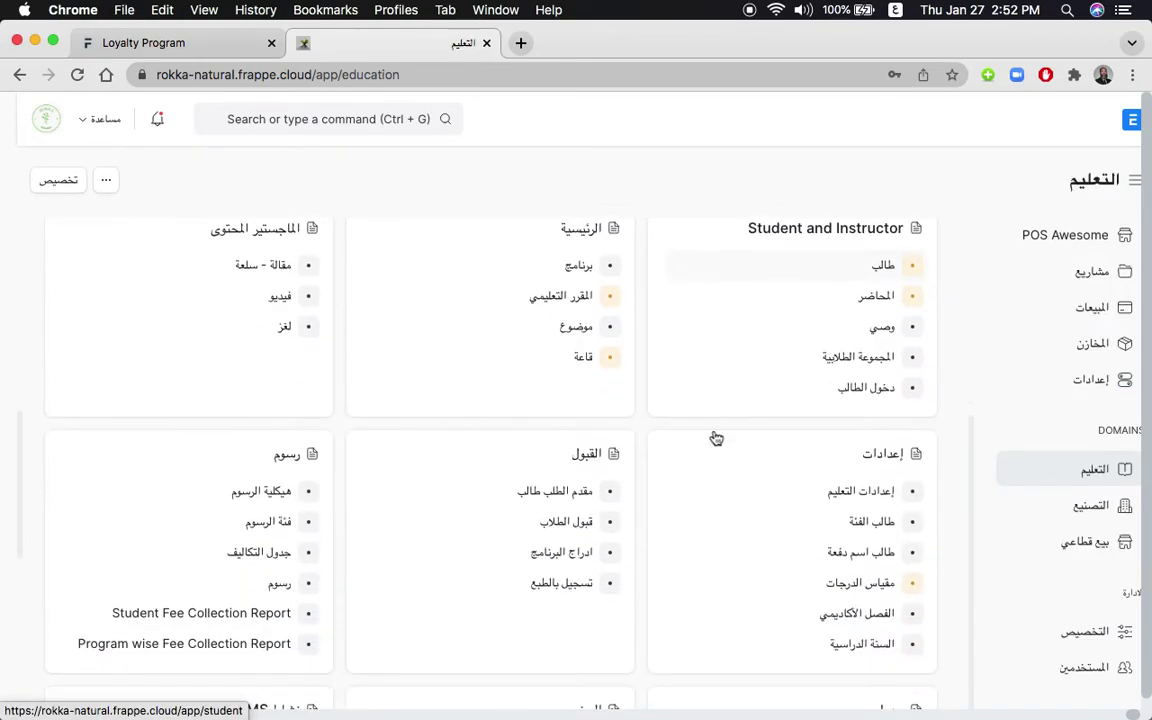
pyautogui.click(558, 492)
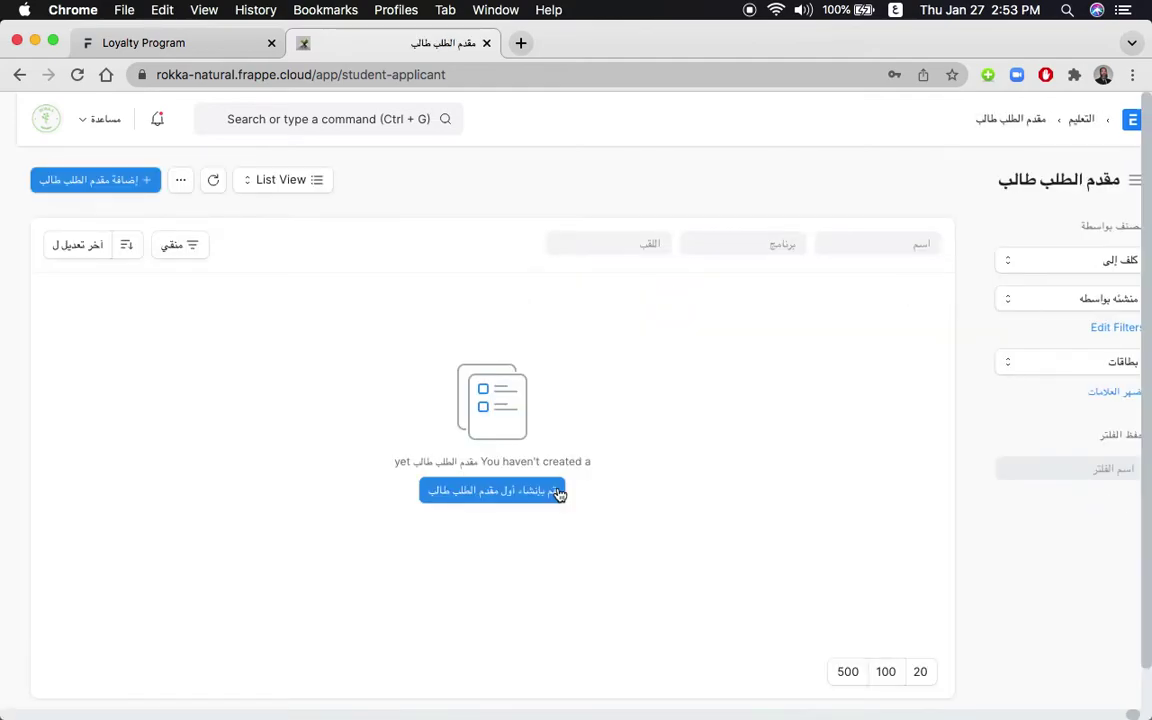
pyautogui.click(506, 497)
pyautogui.scroll(-2, 506, 505)
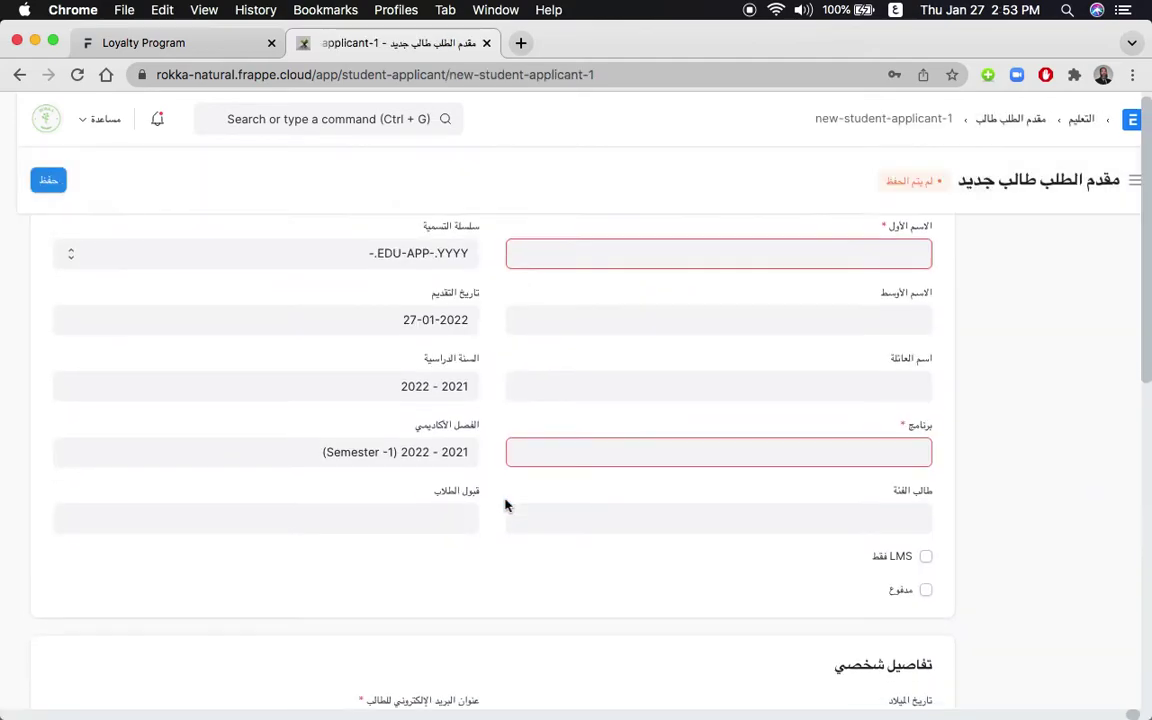
pyautogui.scroll(1, 506, 499)
# View the available choices for the program (برنامج) field on the new student applicant form without selecting one.
pyautogui.click(757, 452)
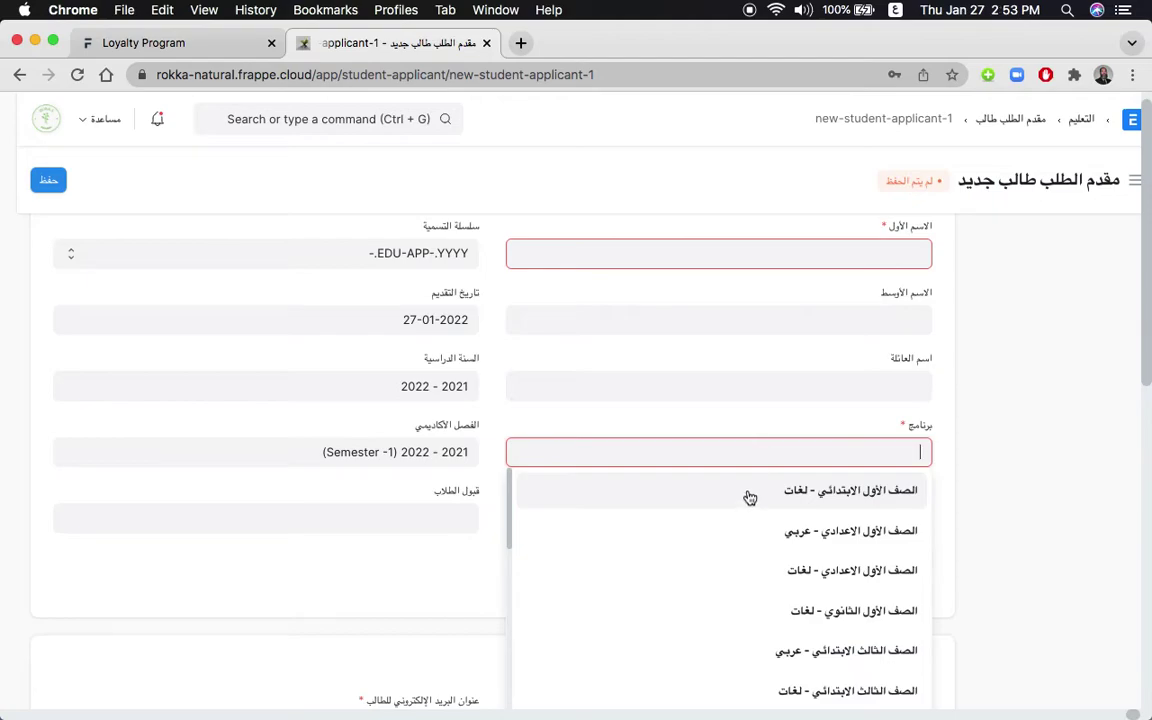
pyautogui.click(757, 421)
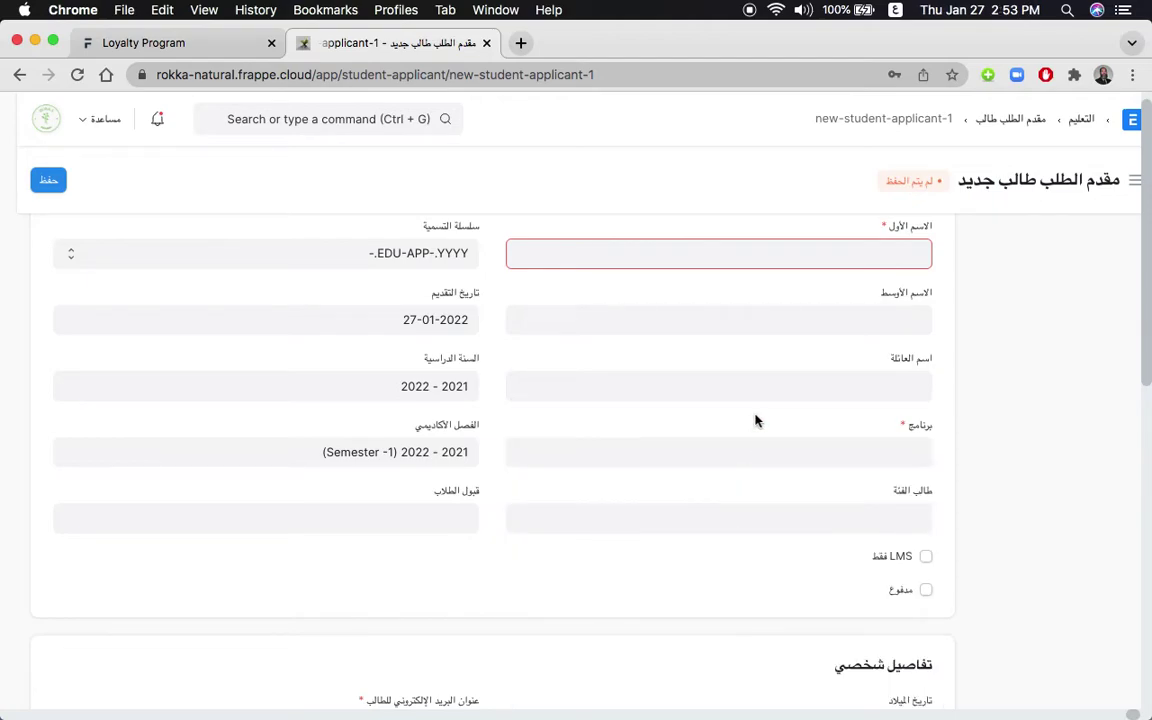
pyautogui.click(821, 457)
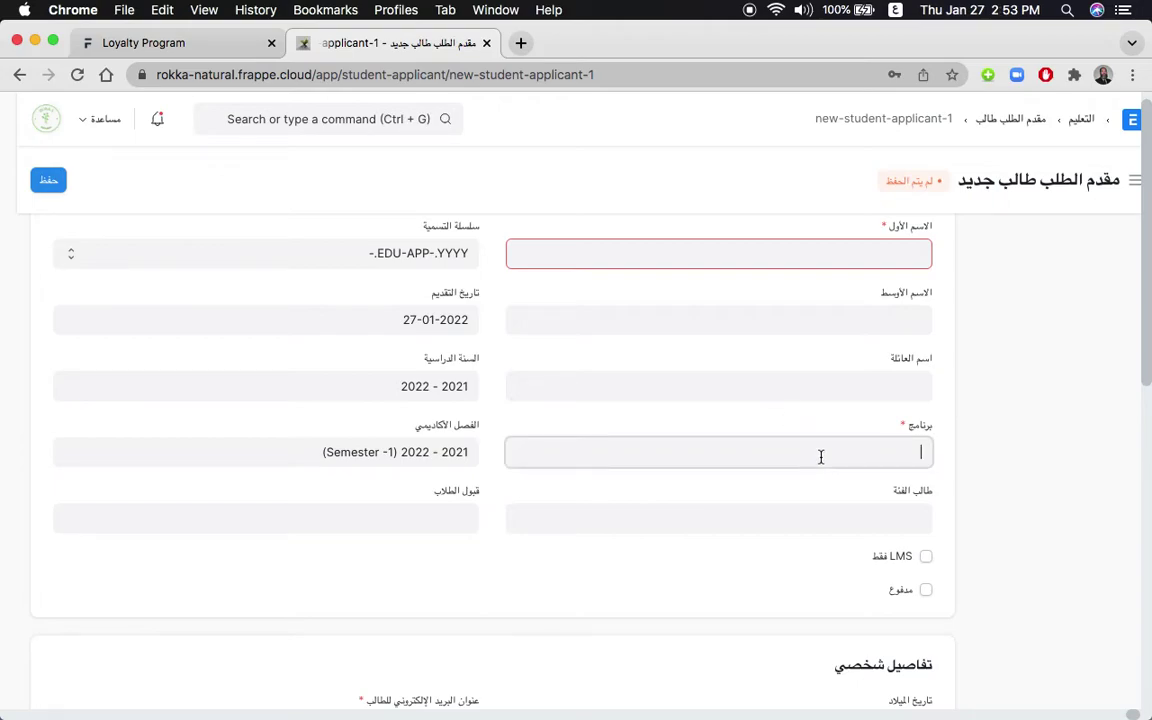
pyautogui.scroll(-2, 821, 457)
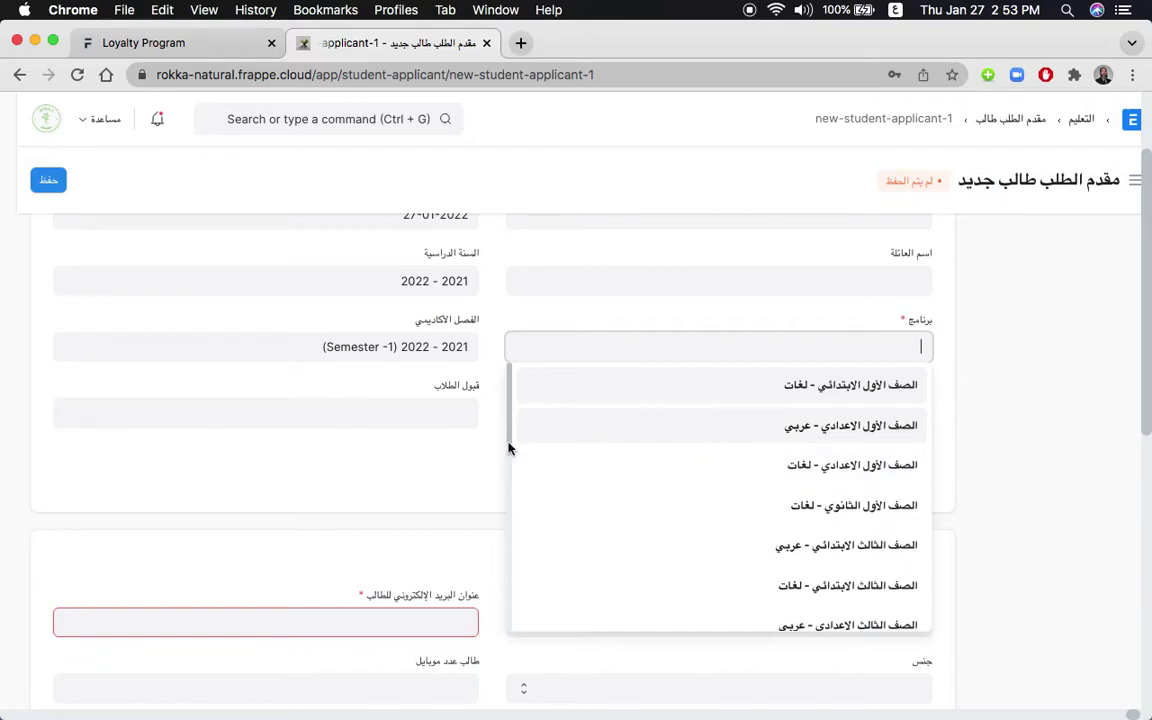
pyautogui.click(476, 468)
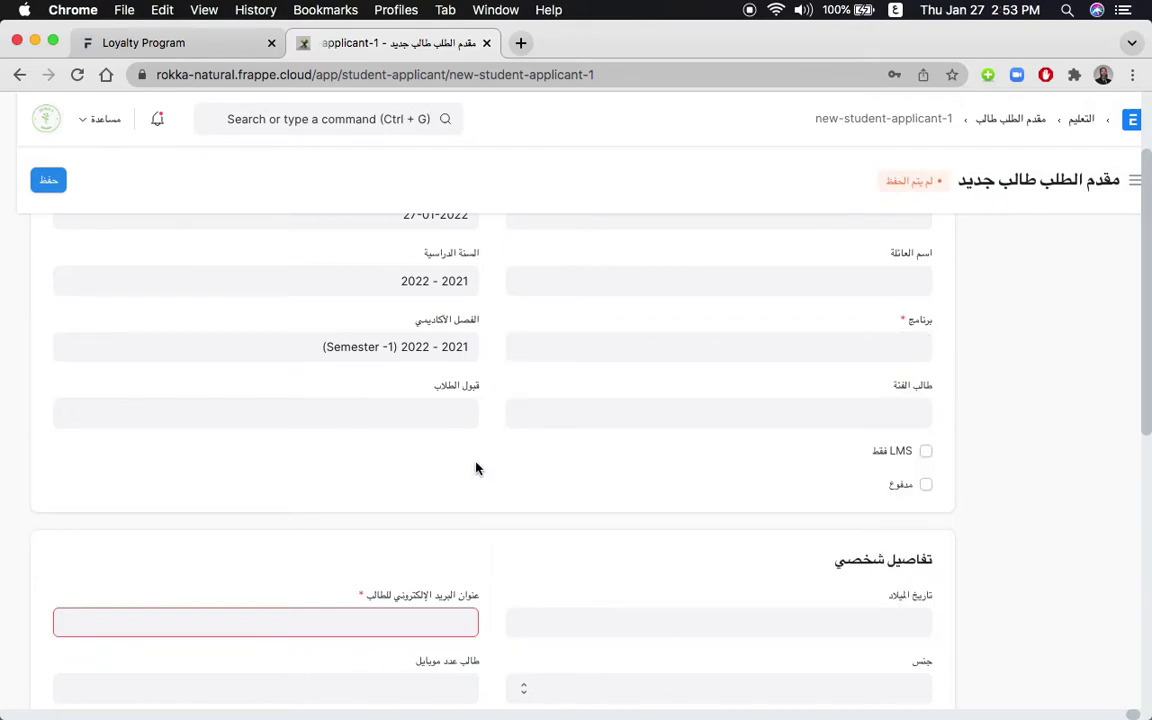
# Look over the applicant form's personal details section and leave the unsaved form for the Education module page.
pyautogui.scroll(-1, 476, 468)
pyautogui.scroll(-1, 476, 468)
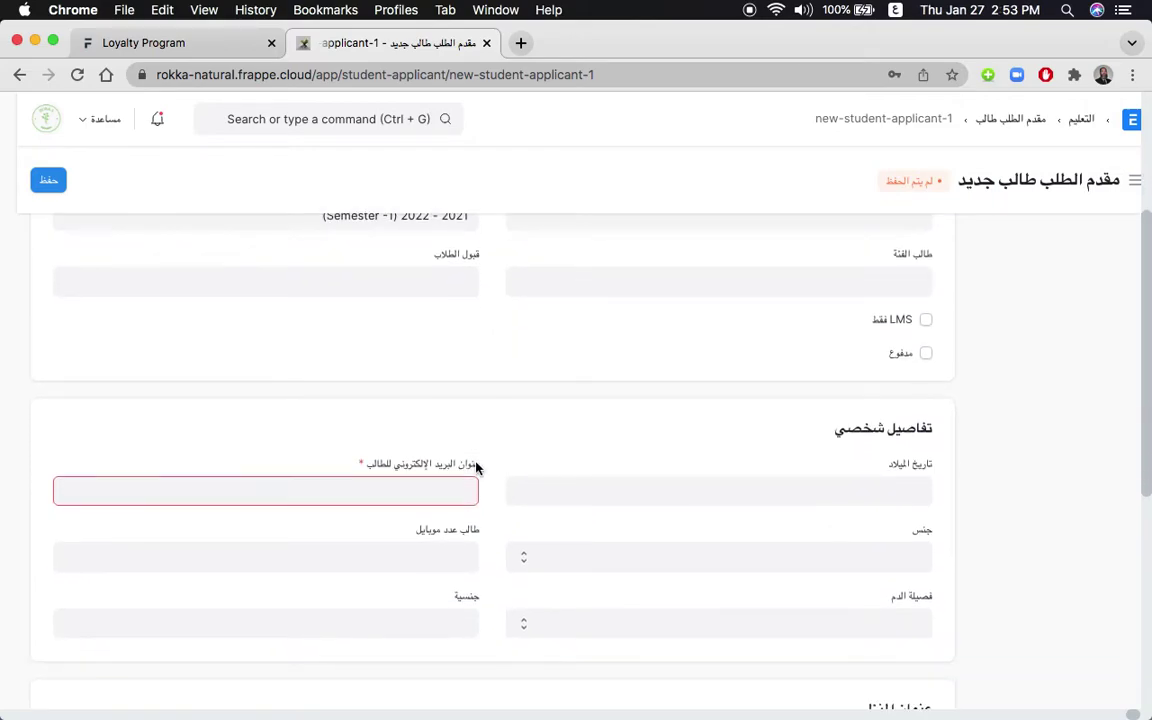
pyautogui.scroll(4, 476, 468)
pyautogui.click(1012, 120)
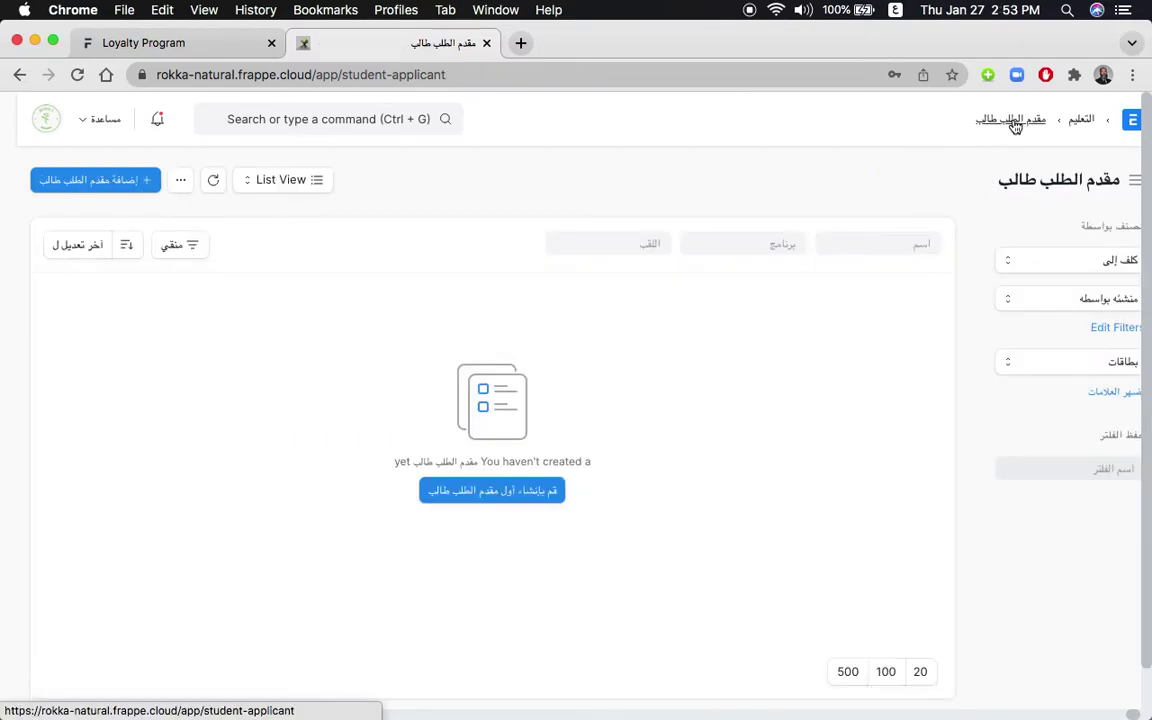
pyautogui.click(1080, 119)
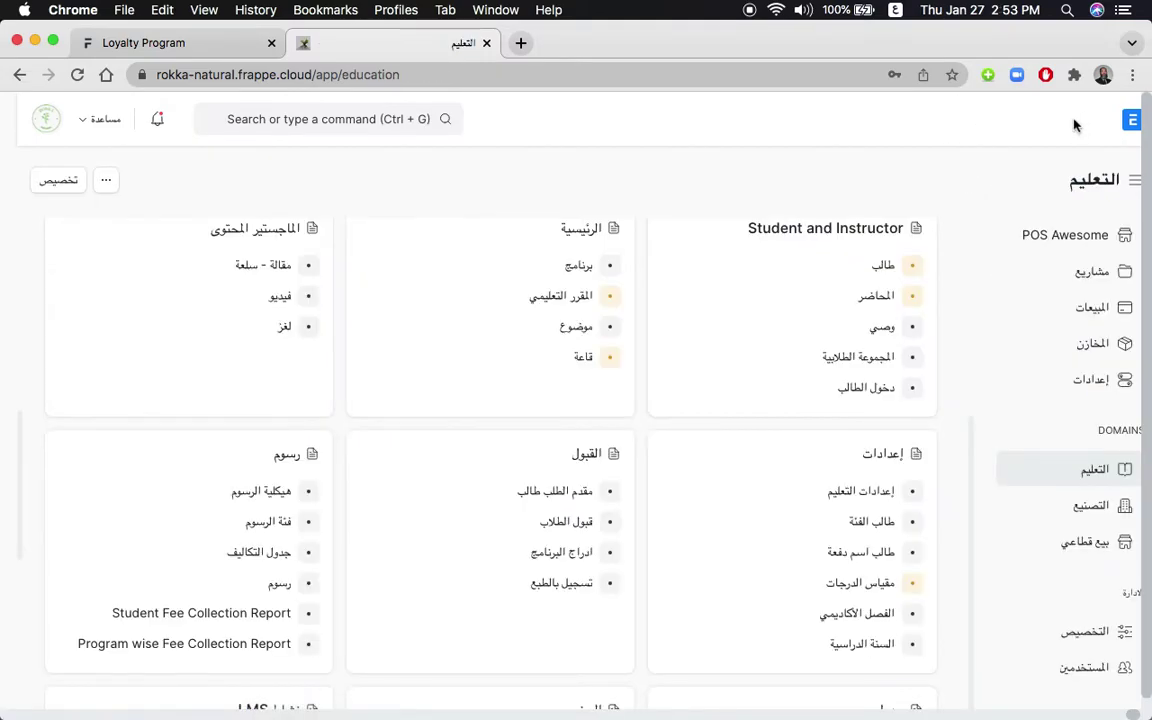
# View the Program (برنامج) and Course (المقرر التعليمي) lists from the Education module's main records, returning to the module page.
pyautogui.click(580, 266)
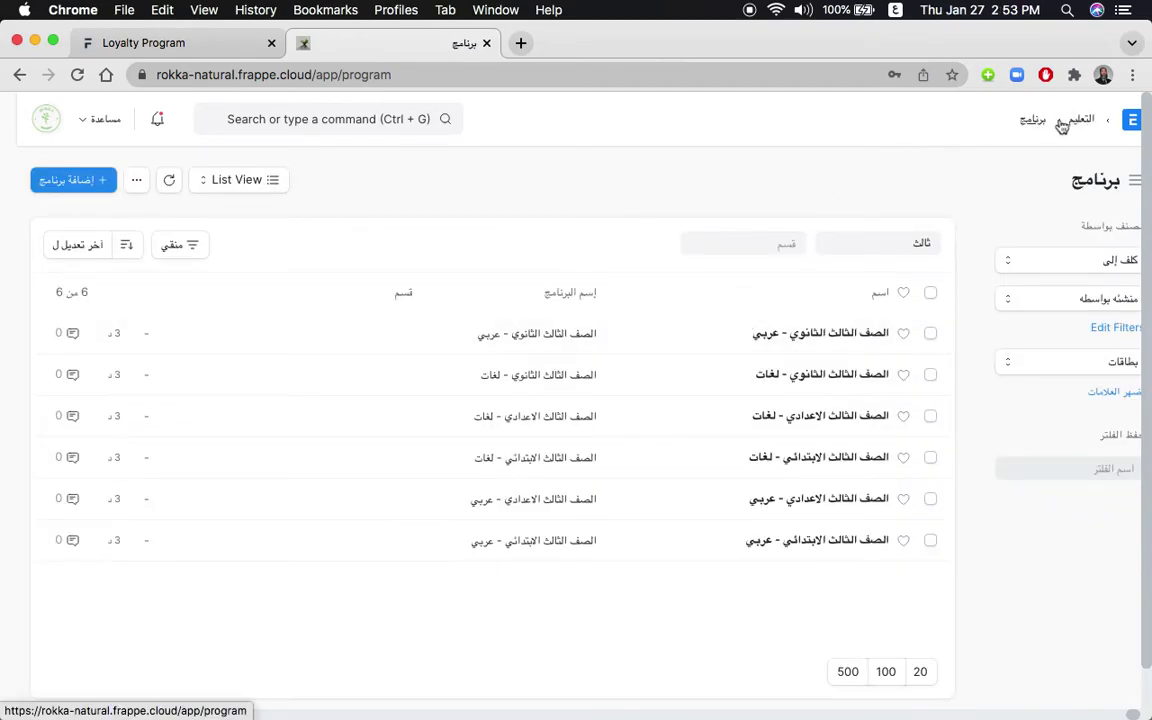
pyautogui.click(1080, 120)
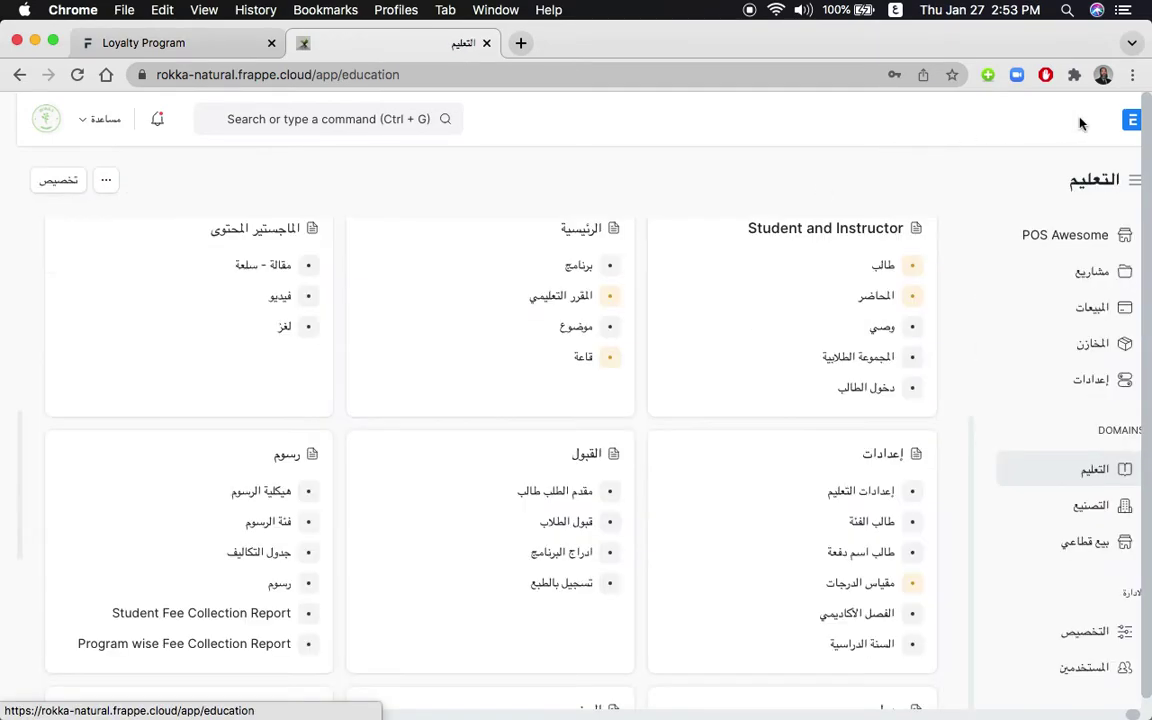
pyautogui.click(556, 300)
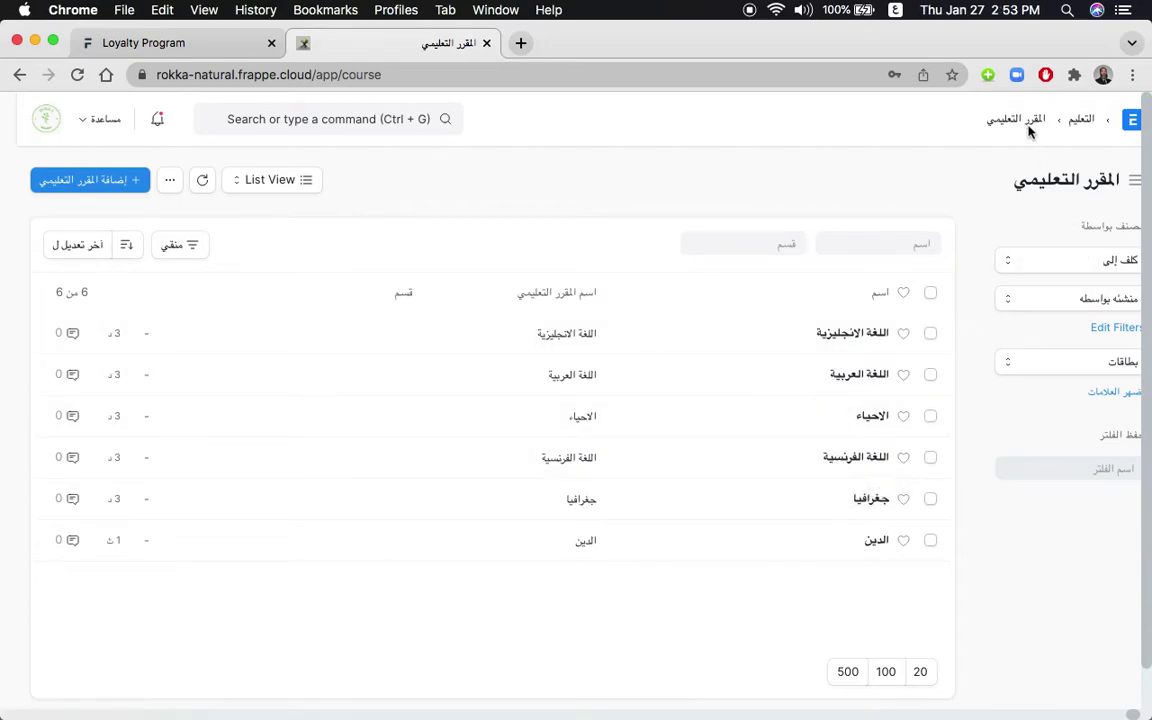
pyautogui.click(1080, 119)
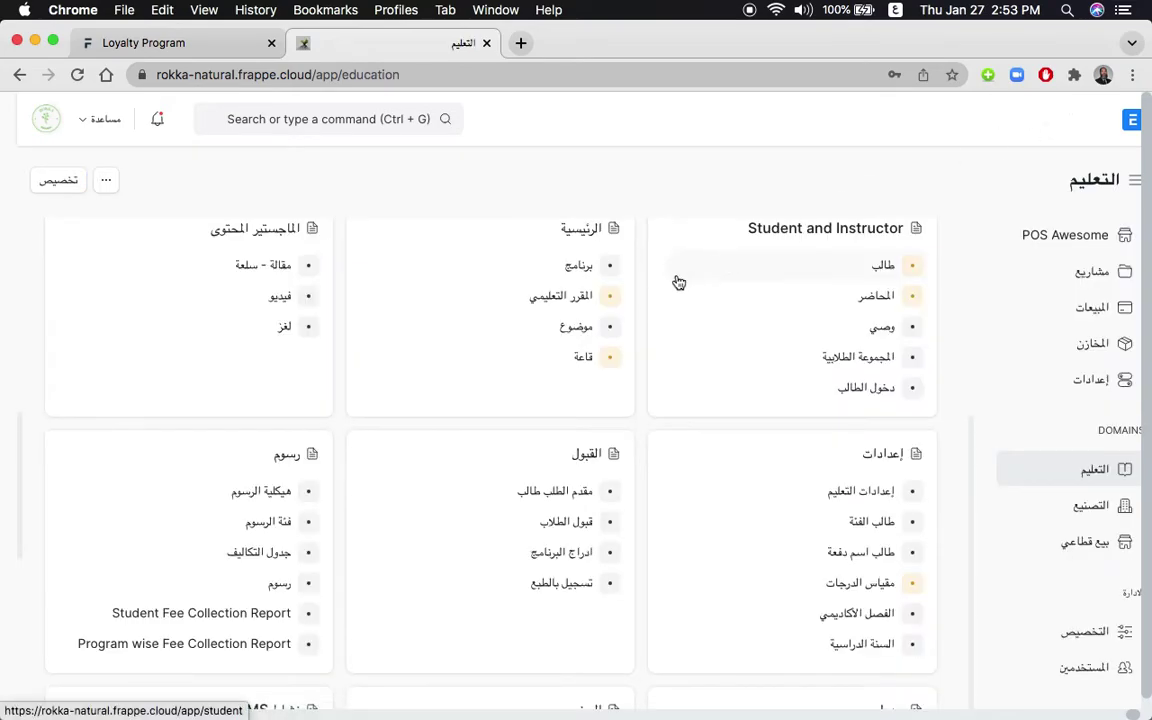
# Open the Topic (موضوع) list and clear its name filter.
pyautogui.click(571, 331)
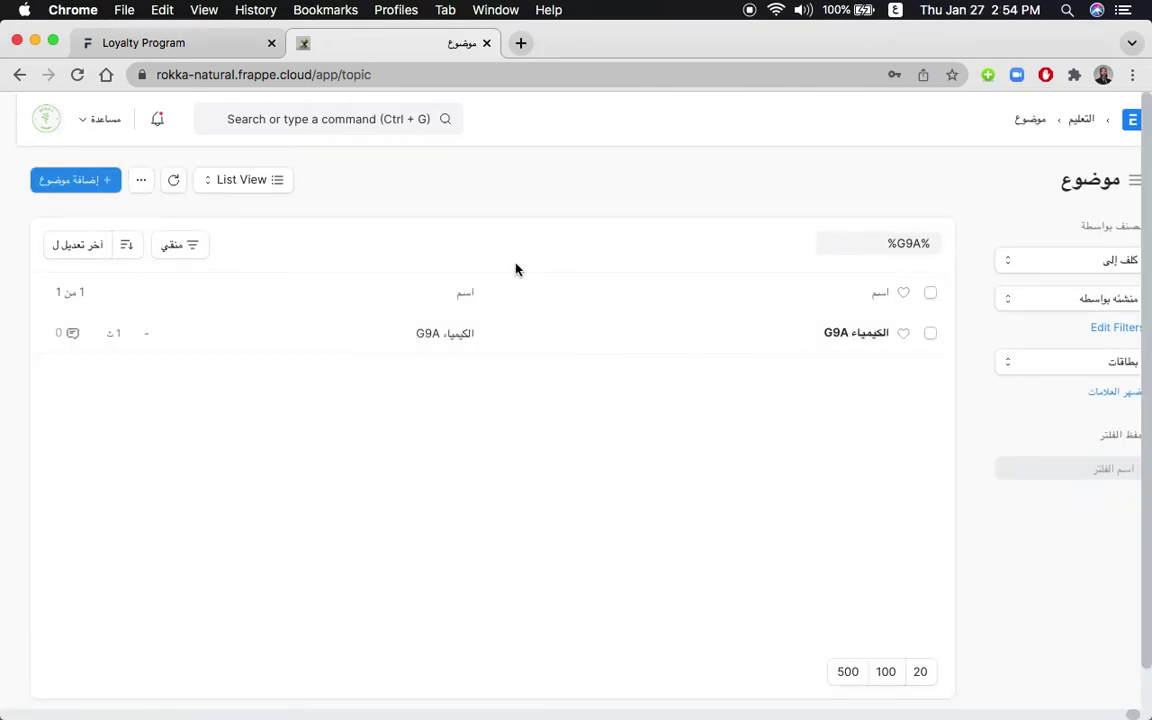
pyautogui.click(855, 243)
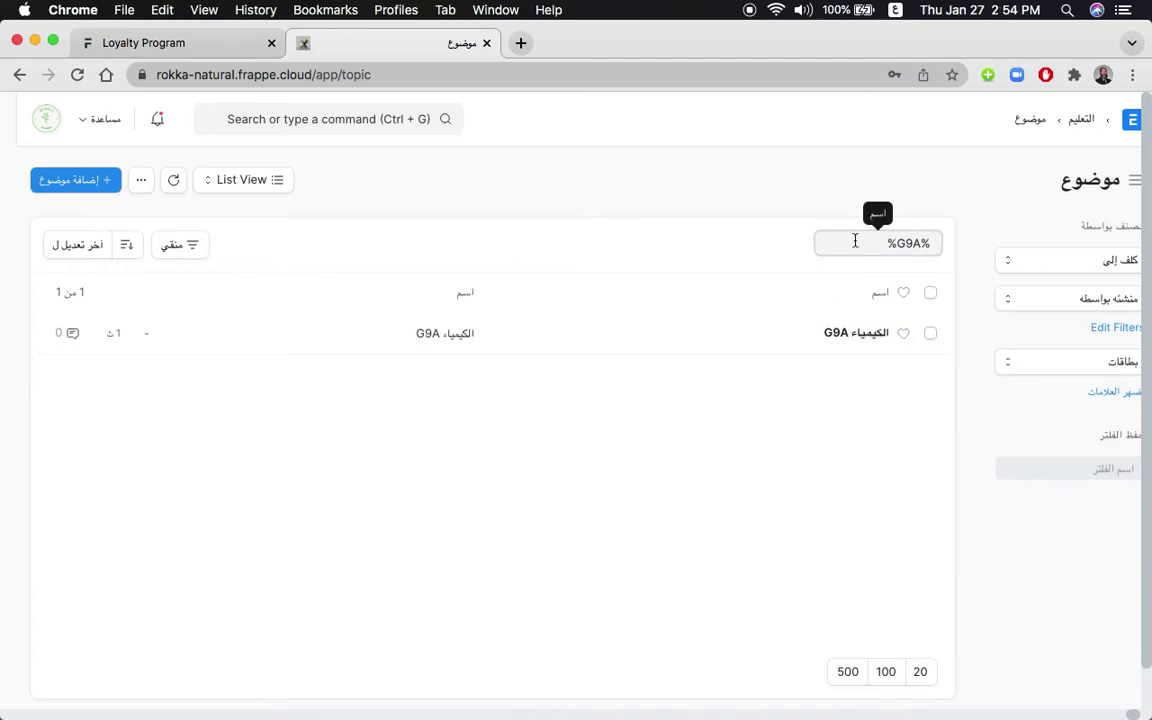
pyautogui.press('BackSpace')
pyautogui.press('BackSpace')
pyautogui.press('BackSpace')
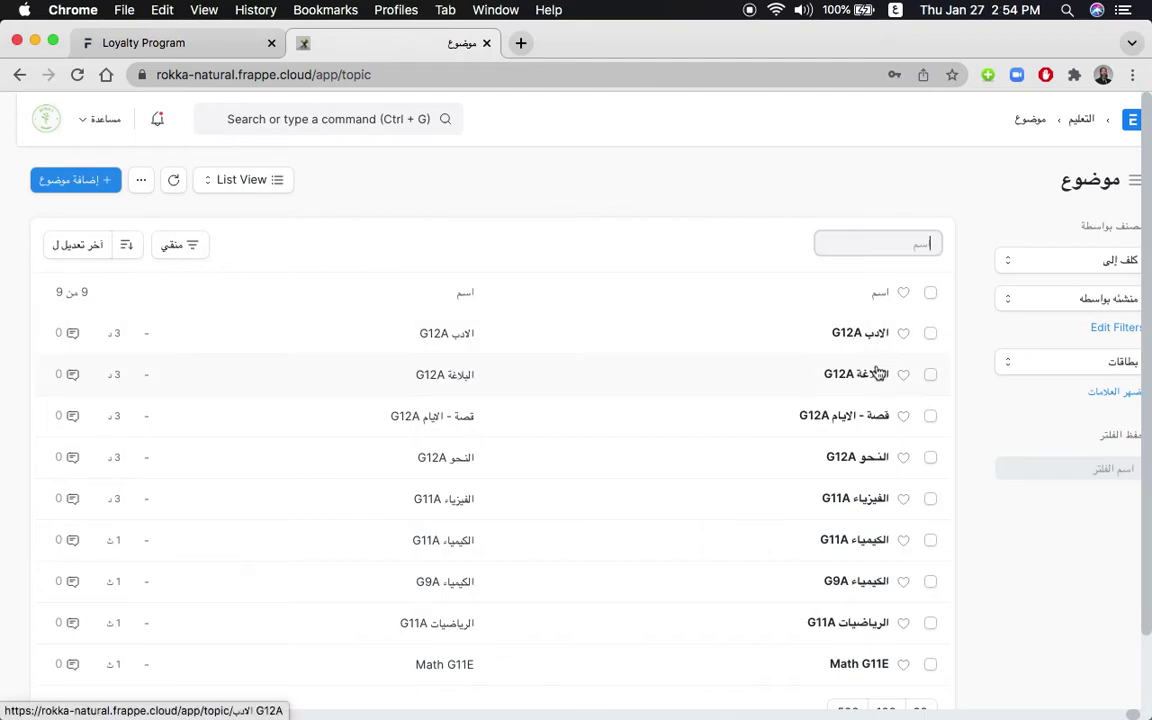
# View the content of the topic "الادب G12A" and look through the full topic list.
pyautogui.click(862, 333)
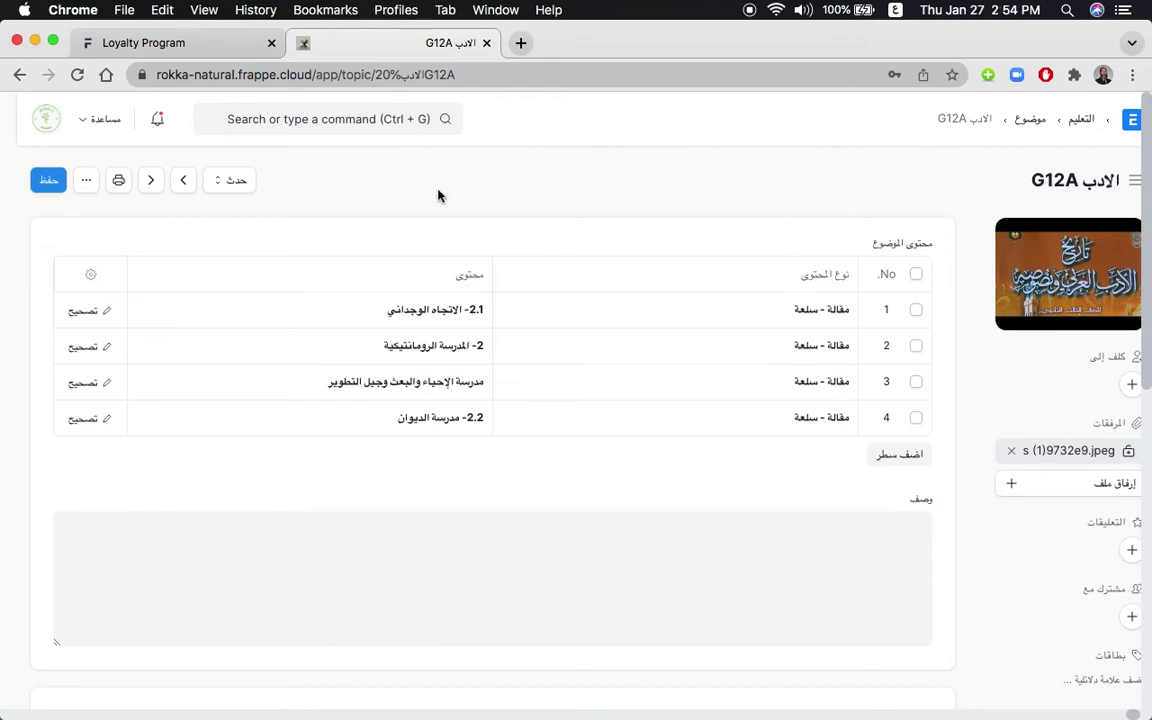
pyautogui.click(17, 76)
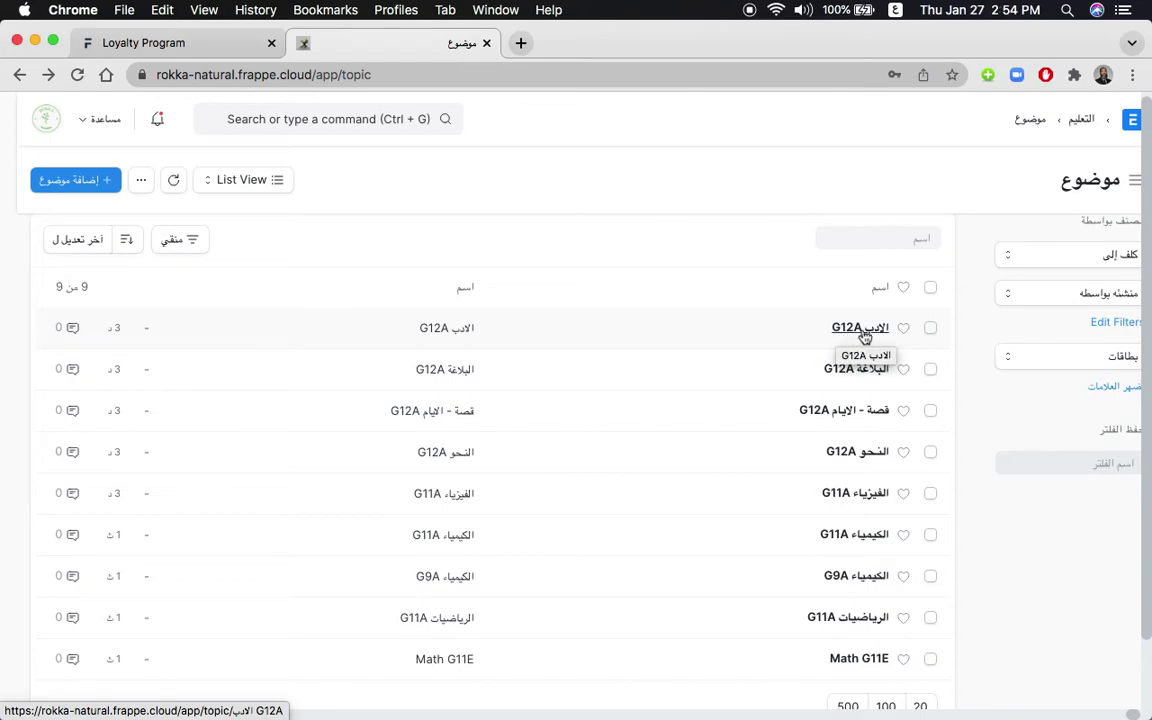
pyautogui.scroll(-2, 818, 527)
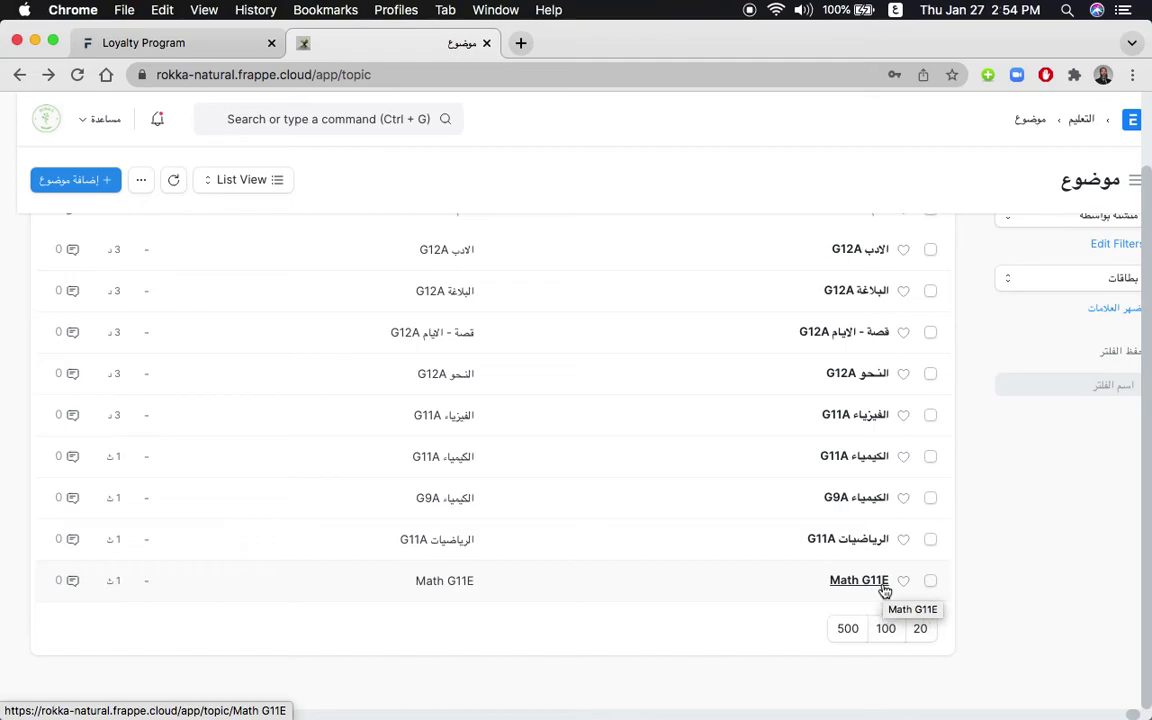
pyautogui.scroll(2, 722, 524)
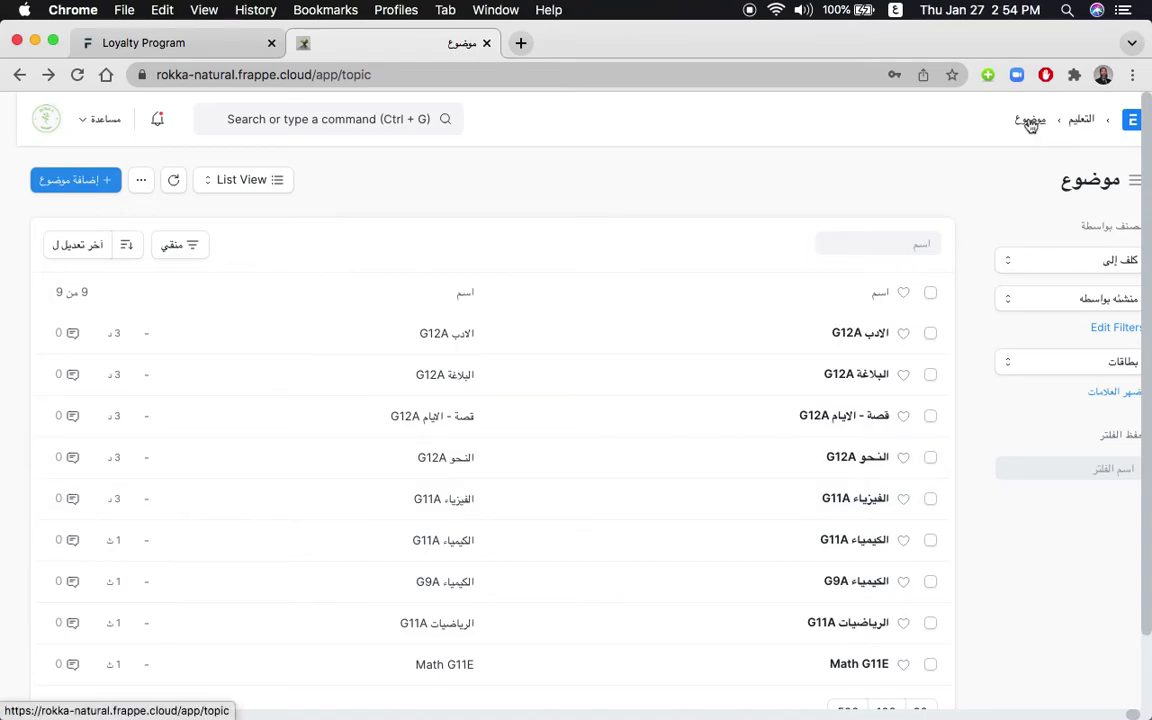
# View the Room (قاعة) list from the Education module and return to the module page.
pyautogui.click(1080, 121)
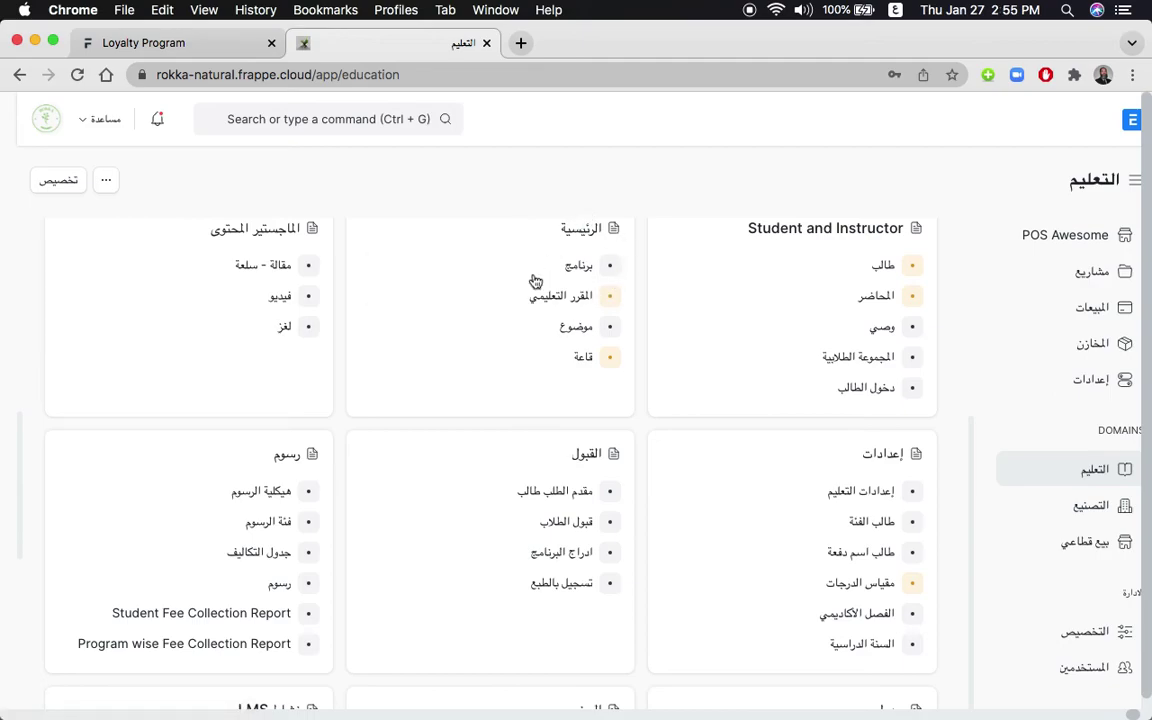
pyautogui.click(583, 359)
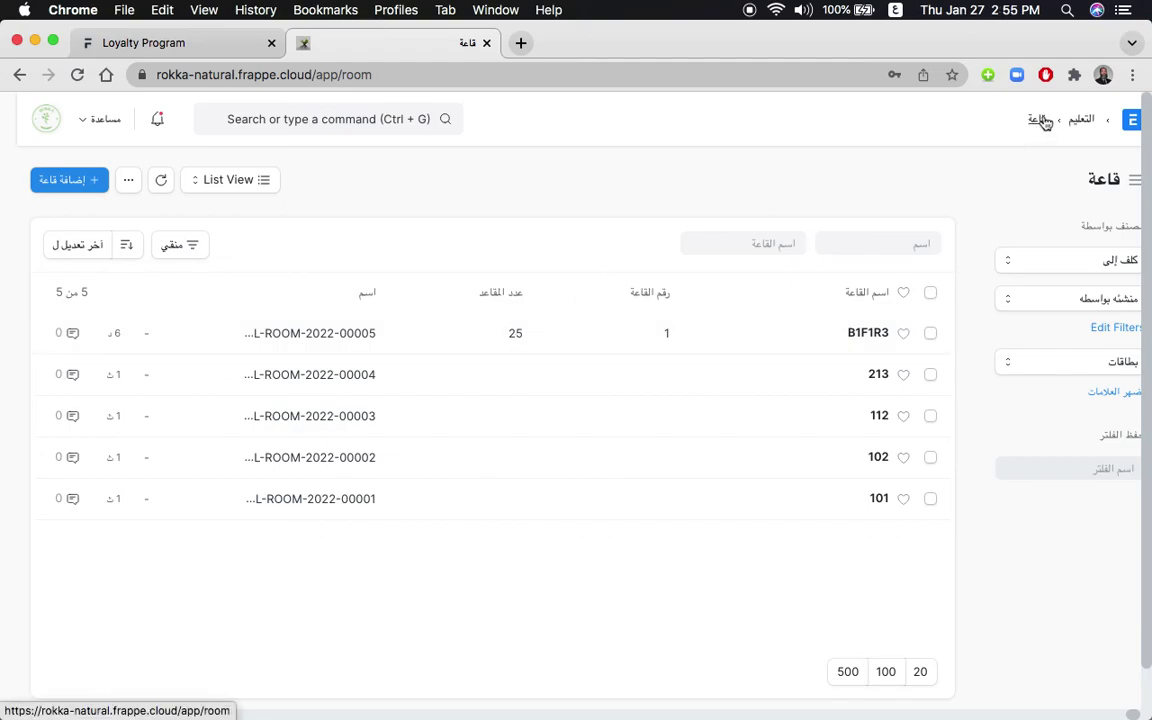
pyautogui.click(1081, 119)
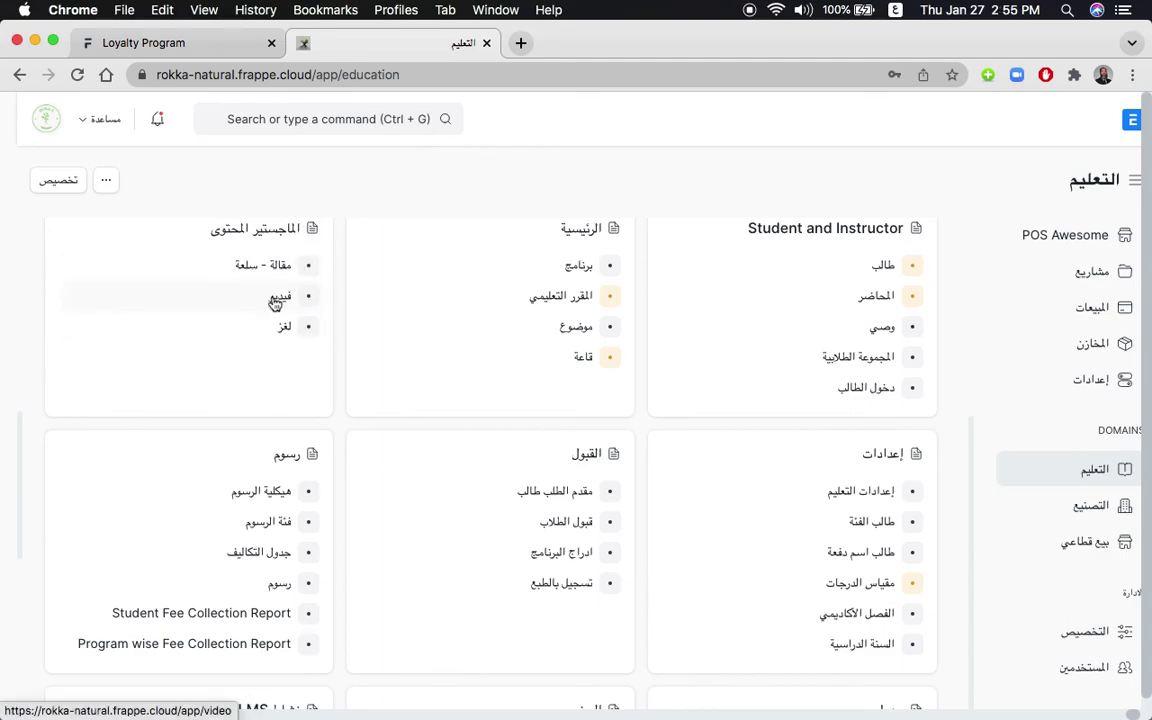
pyautogui.moveTo(13, 330)
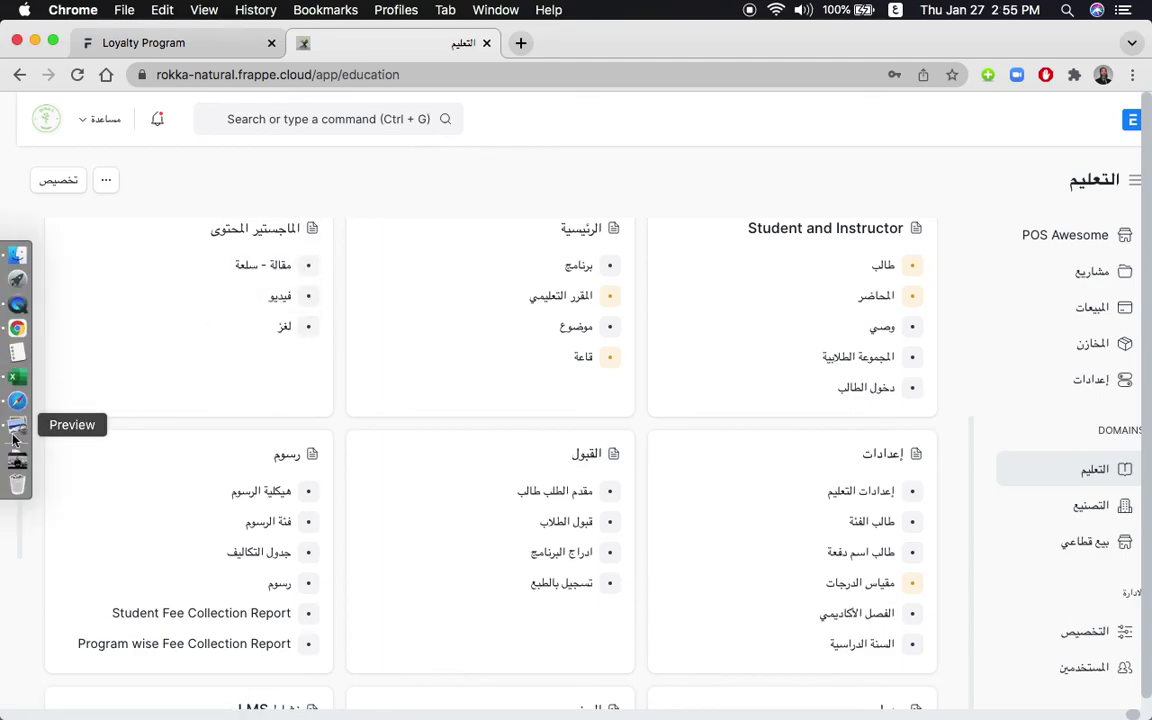